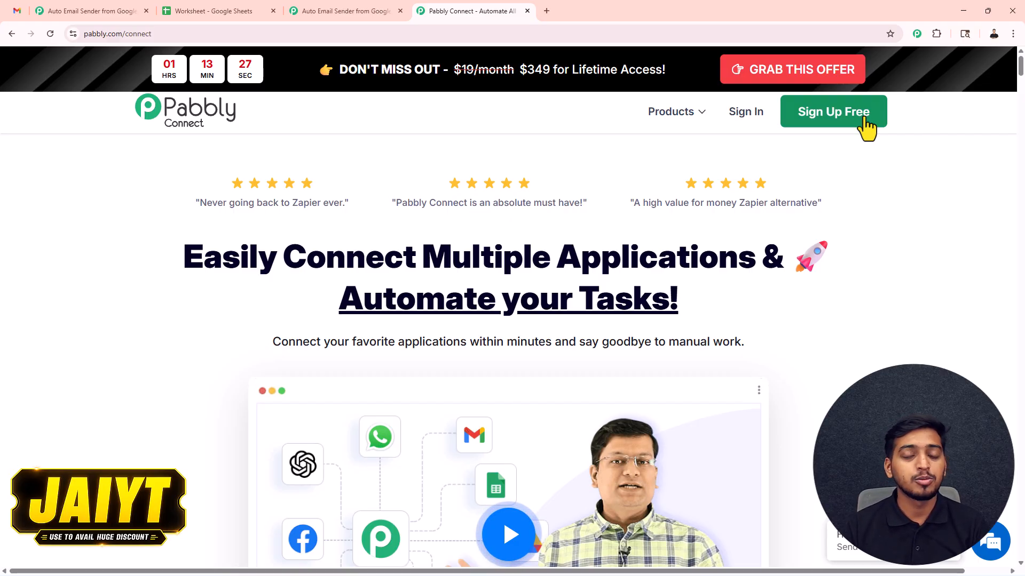
Sign in to Pabbly and open the 'Auto Email Sender from Google Sheets' workflow editor.
{"action": "left_click", "coordinate": [745, 116]}
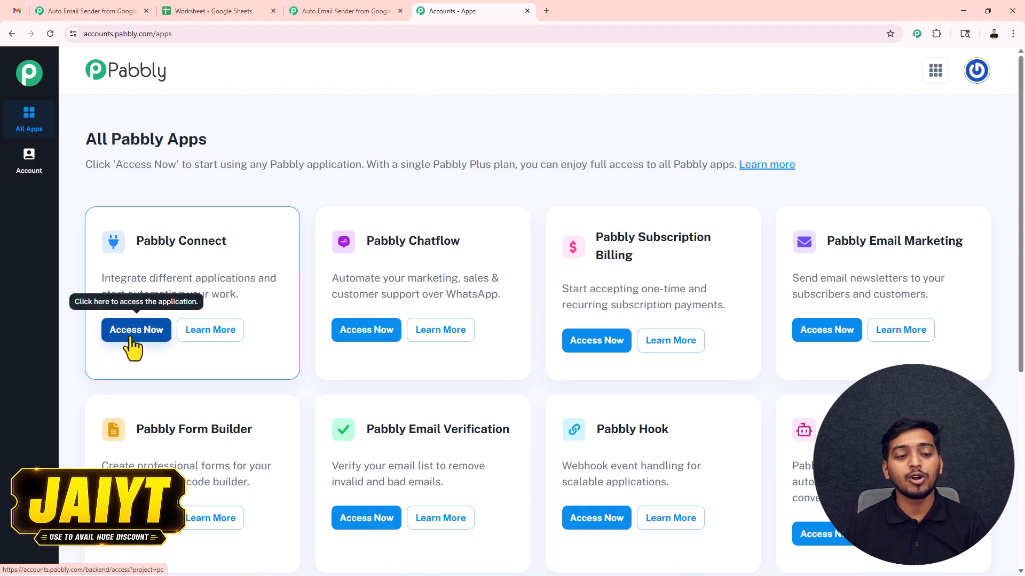
{"action": "left_click", "coordinate": [309, 10]}
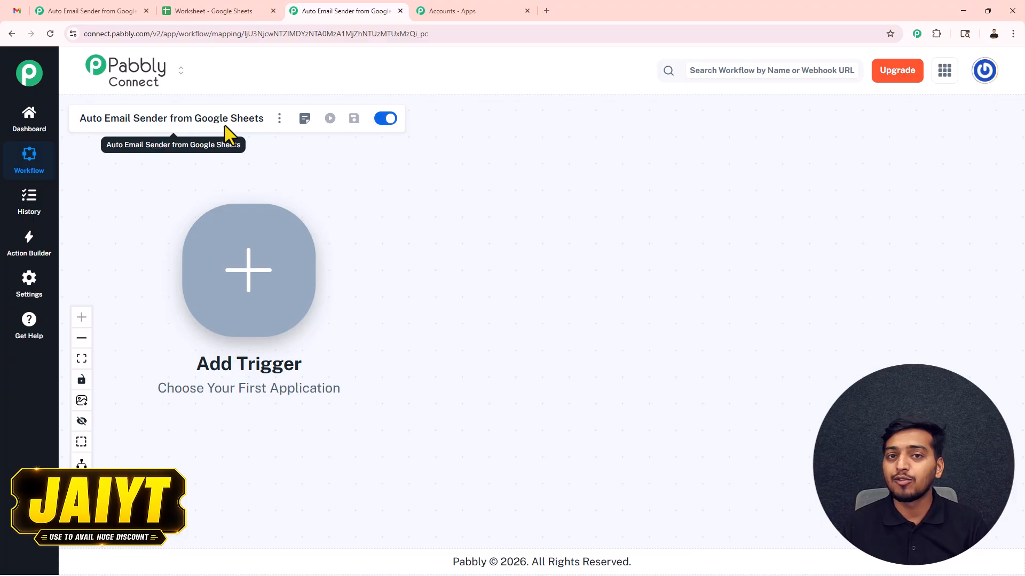
Make Google Sheets 'New or Updated Spreadsheet Row' the workflow trigger and connect it.
{"action": "left_click", "coordinate": [244, 275]}
{"action": "left_click", "coordinate": [869, 344]}
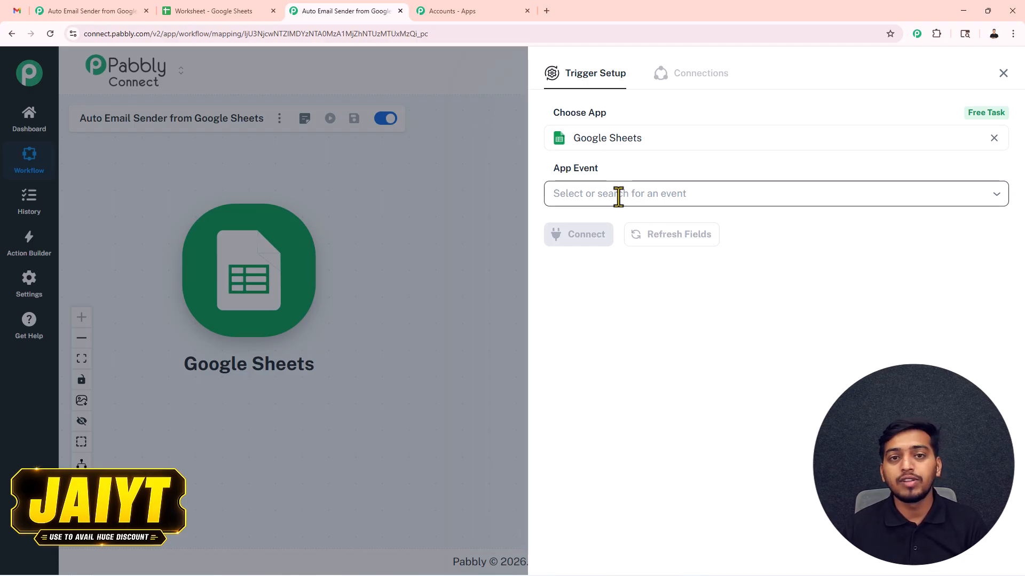
{"action": "left_click", "coordinate": [601, 193]}
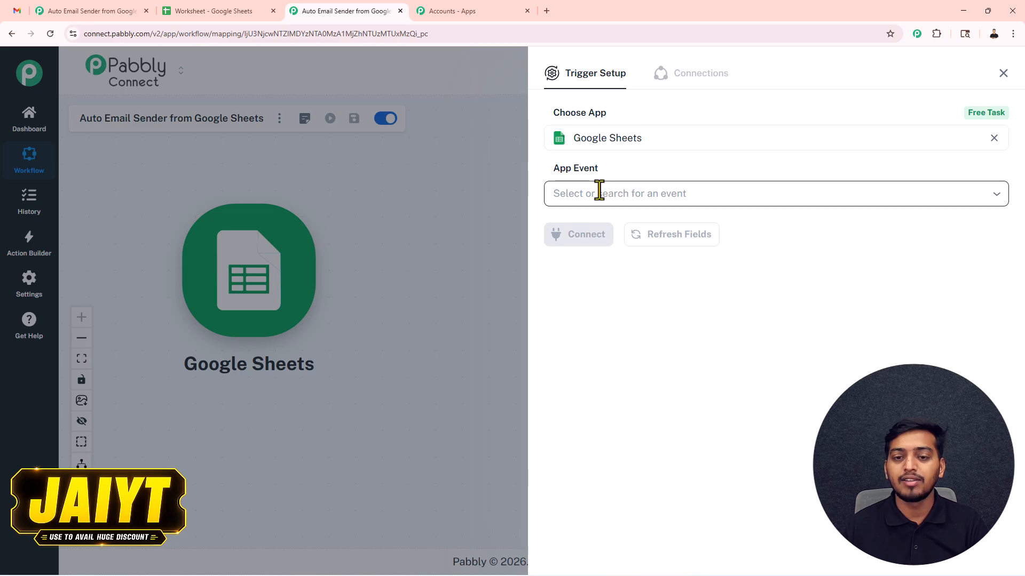
{"action": "left_click", "coordinate": [623, 235]}
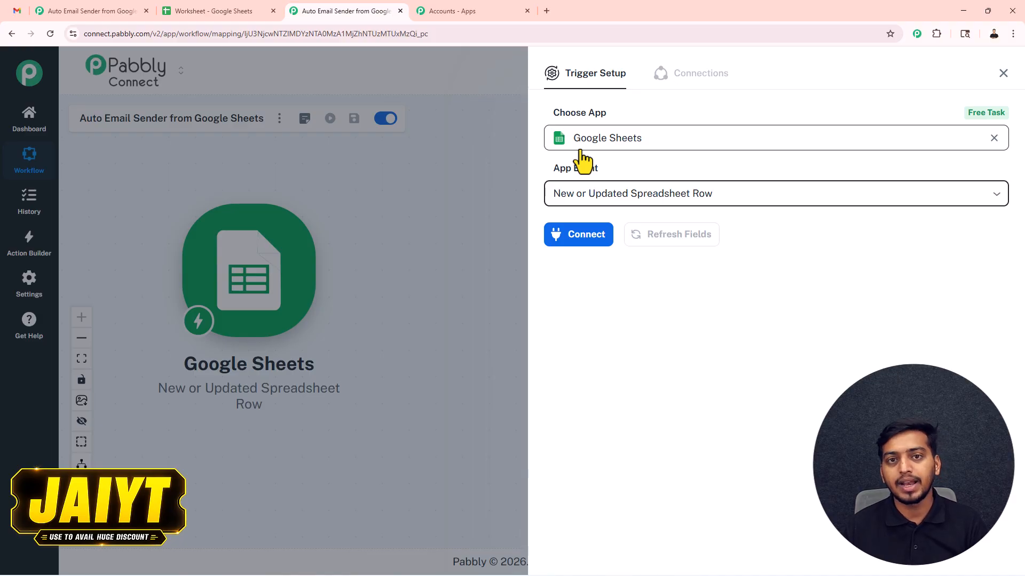
{"action": "left_click", "coordinate": [583, 239]}
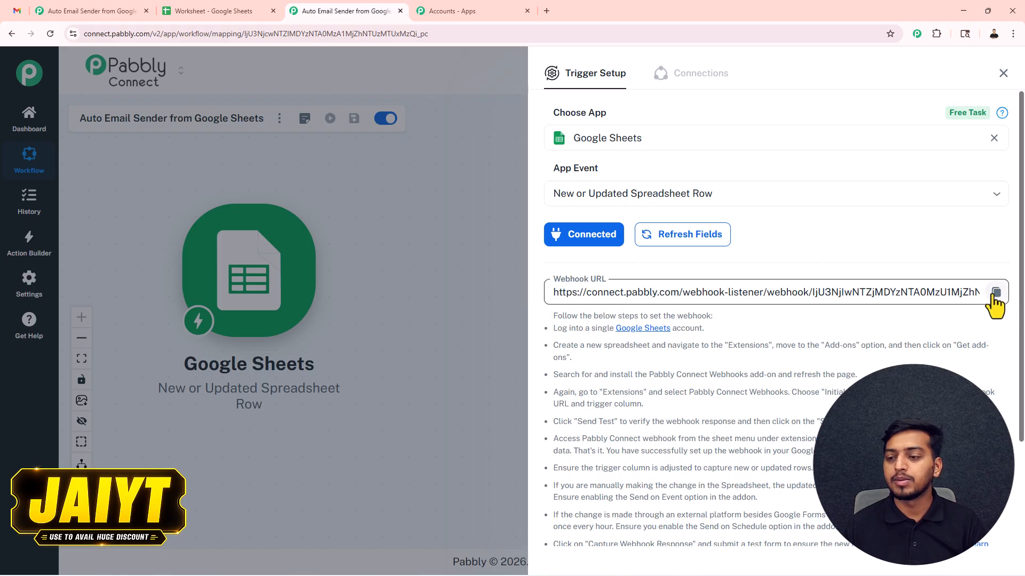
Copy the trigger's webhook URL, review the setup instructions, then go to the Worksheet spreadsheet.
{"action": "left_click", "coordinate": [994, 294]}
{"action": "double_click", "coordinate": [555, 314]}
{"action": "left_click_drag", "start_coordinate": [650, 312], "coordinate": [720, 421]}
{"action": "scroll", "coordinate": [683, 443], "scroll_direction": "down", "scroll_amount": 2}
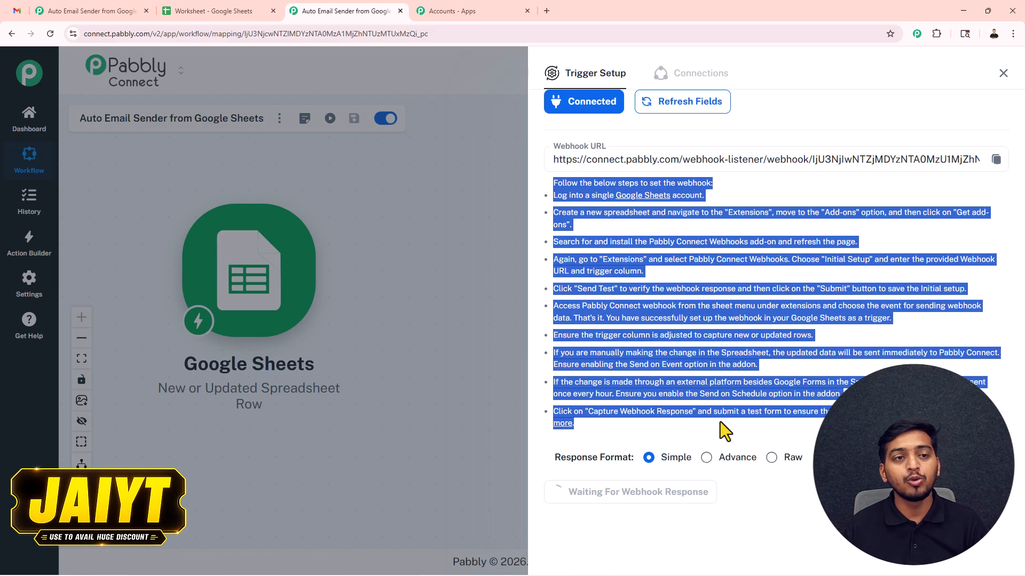
{"action": "left_click", "coordinate": [176, 10]}
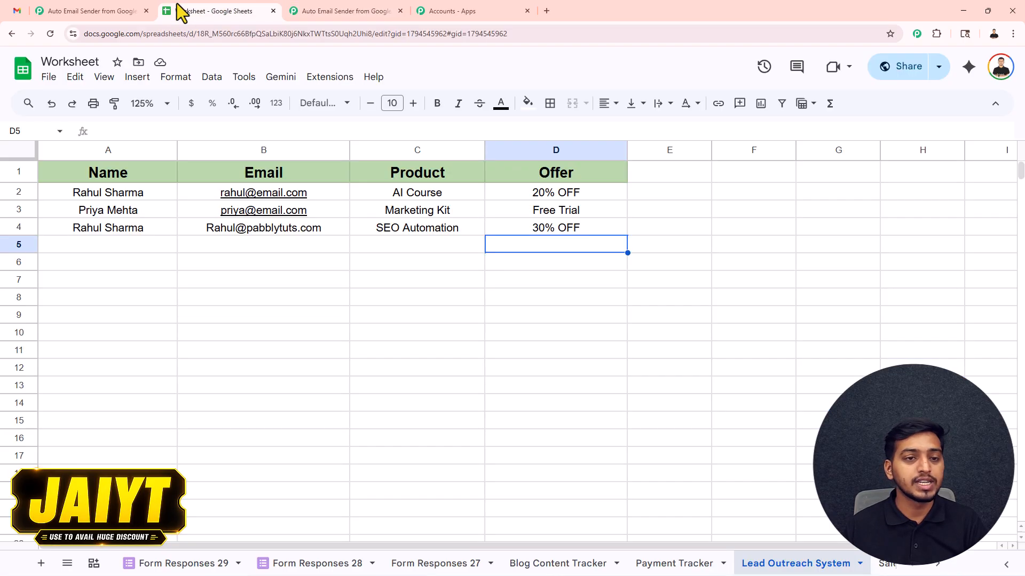
Search the add-ons marketplace for 'webhook' to confirm Pabbly Connect Webhooks is installed.
{"action": "left_click", "coordinate": [330, 77]}
{"action": "mouse_move", "coordinate": [340, 104]}
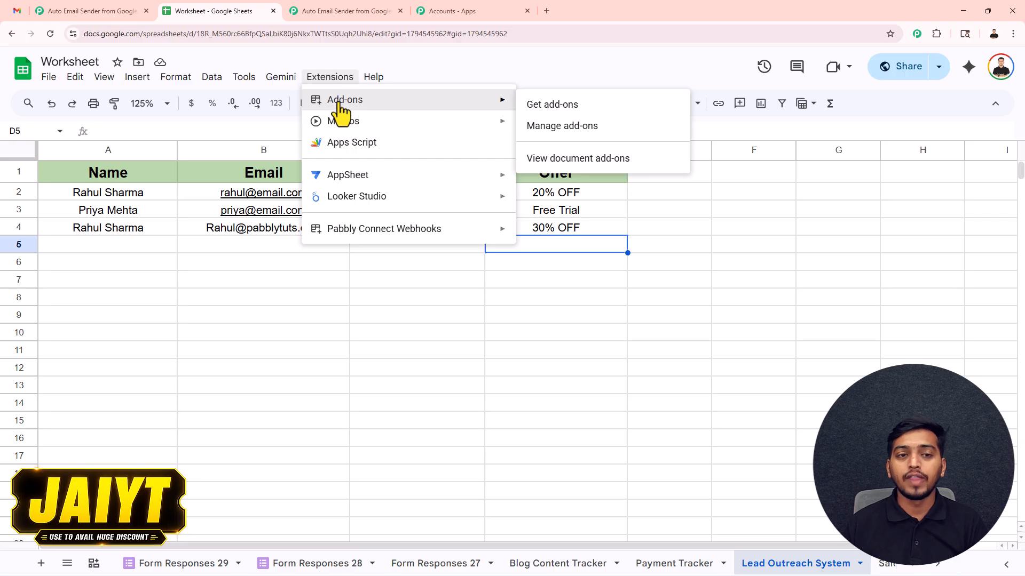
{"action": "left_click", "coordinate": [543, 107]}
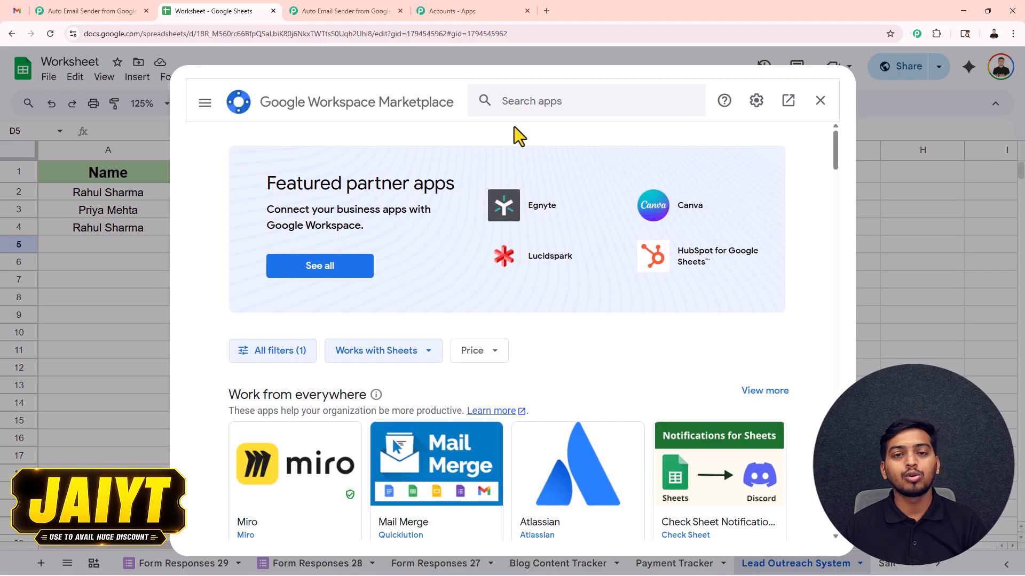
{"action": "left_click", "coordinate": [518, 98]}
{"action": "type", "text": "we"}
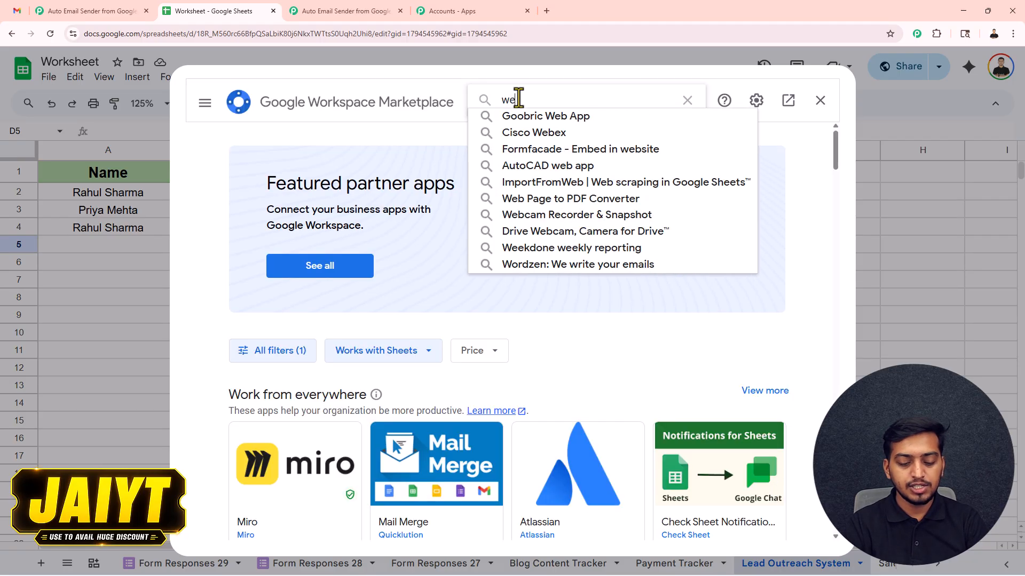
{"action": "type", "text": "bhook"}
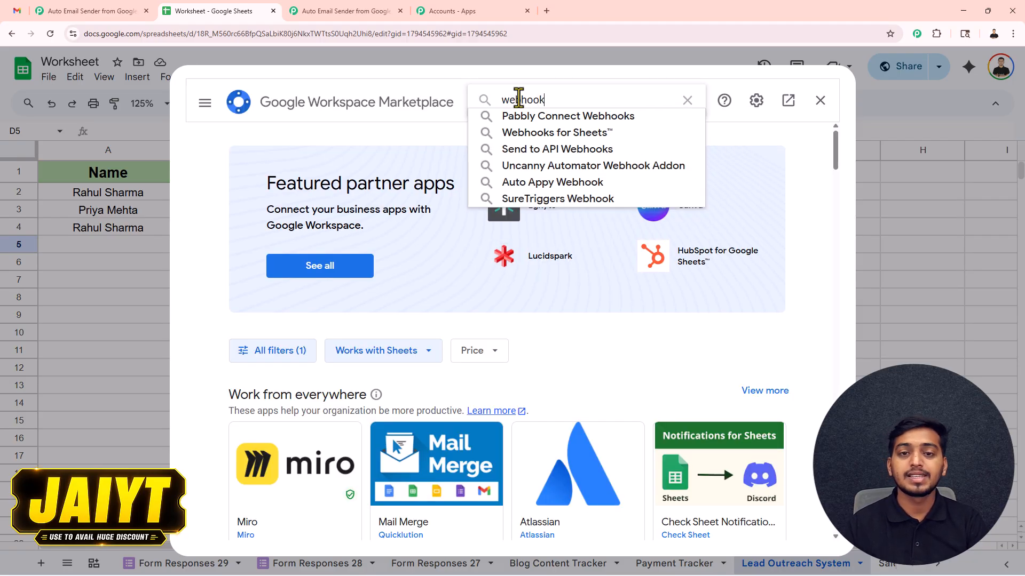
{"action": "left_click", "coordinate": [553, 114]}
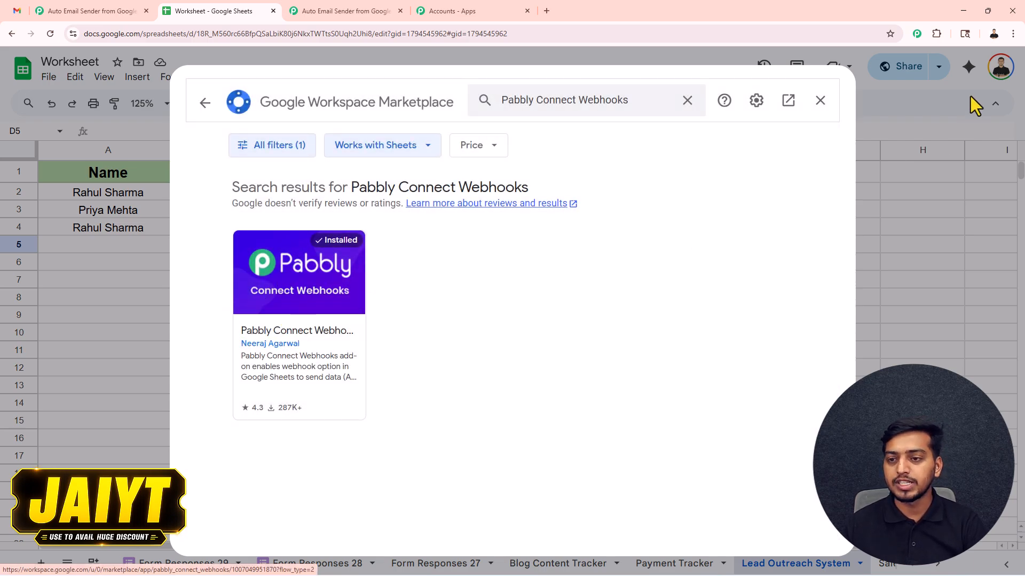
{"action": "left_click", "coordinate": [821, 102]}
Launch the Pabbly Connect Webhooks add-on's Initial Setup for the sheet.
{"action": "left_click", "coordinate": [330, 78]}
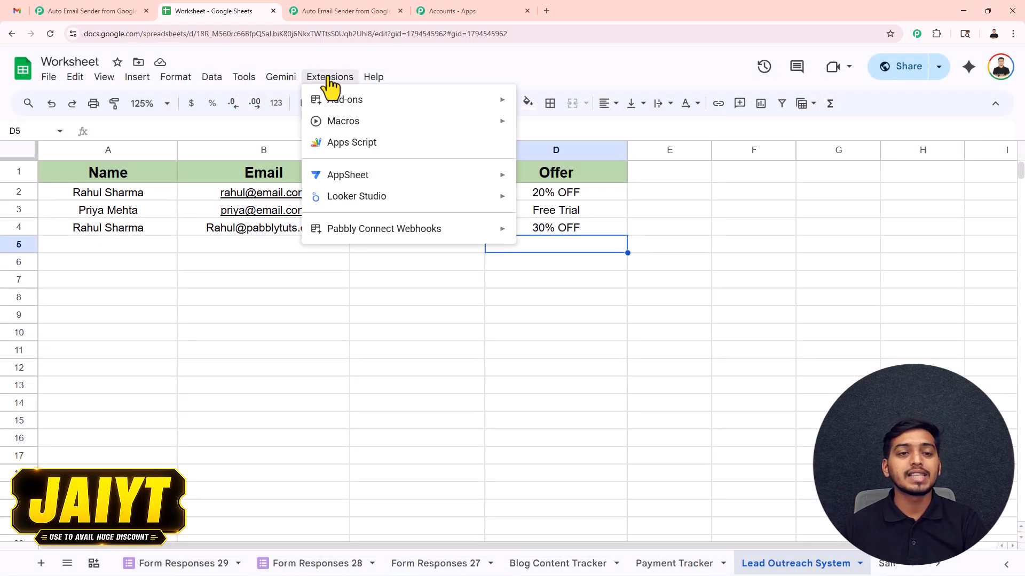
{"action": "mouse_move", "coordinate": [410, 231]}
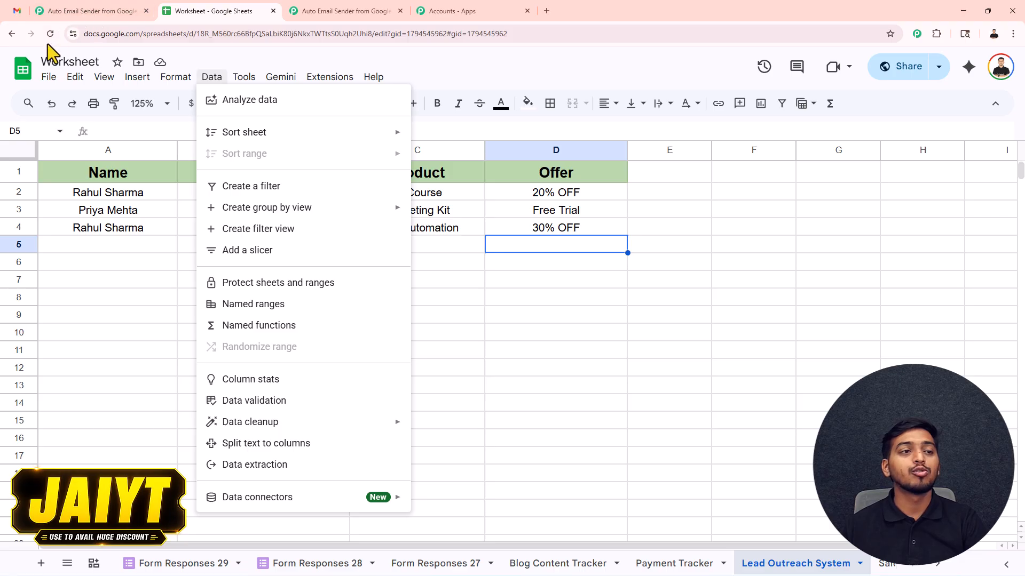
{"action": "mouse_move", "coordinate": [329, 80]}
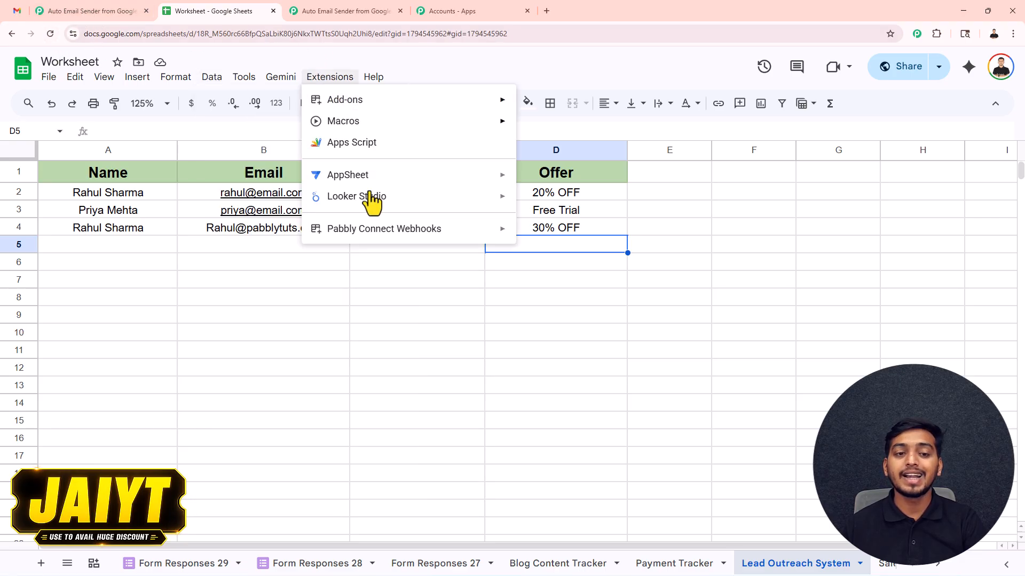
{"action": "mouse_move", "coordinate": [362, 231]}
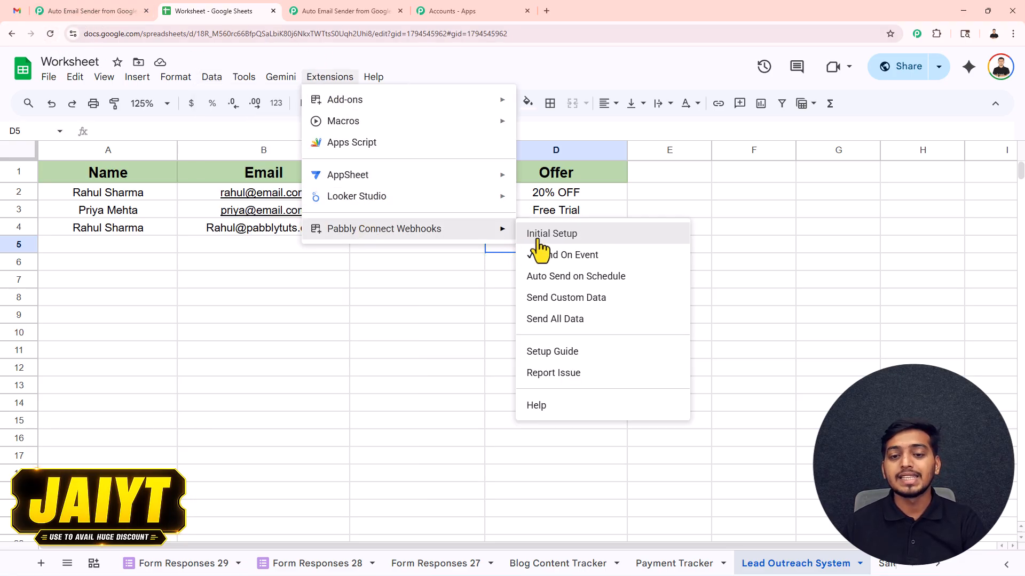
{"action": "left_click", "coordinate": [557, 236]}
Paste the webhook URL, set trigger column D, and send a test row.
{"action": "left_click", "coordinate": [420, 304]}
{"action": "key", "text": "ctrl+v"}
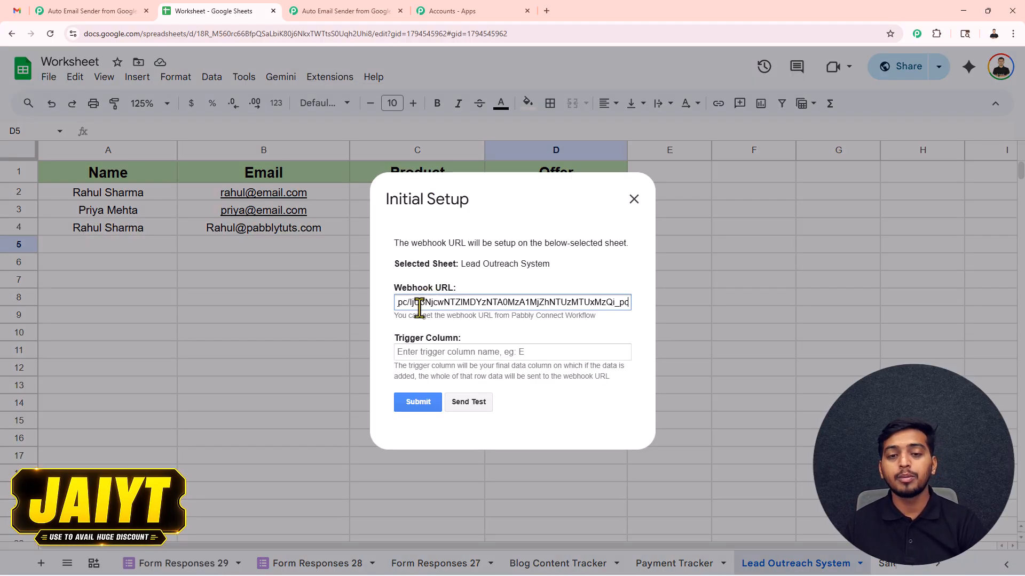
{"action": "left_click", "coordinate": [424, 352]}
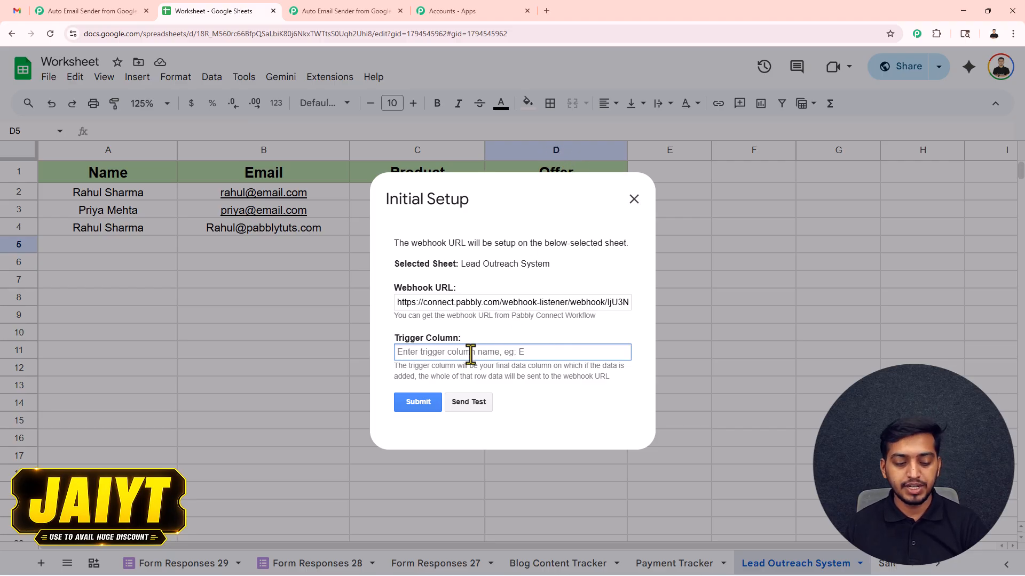
{"action": "type", "text": "D"}
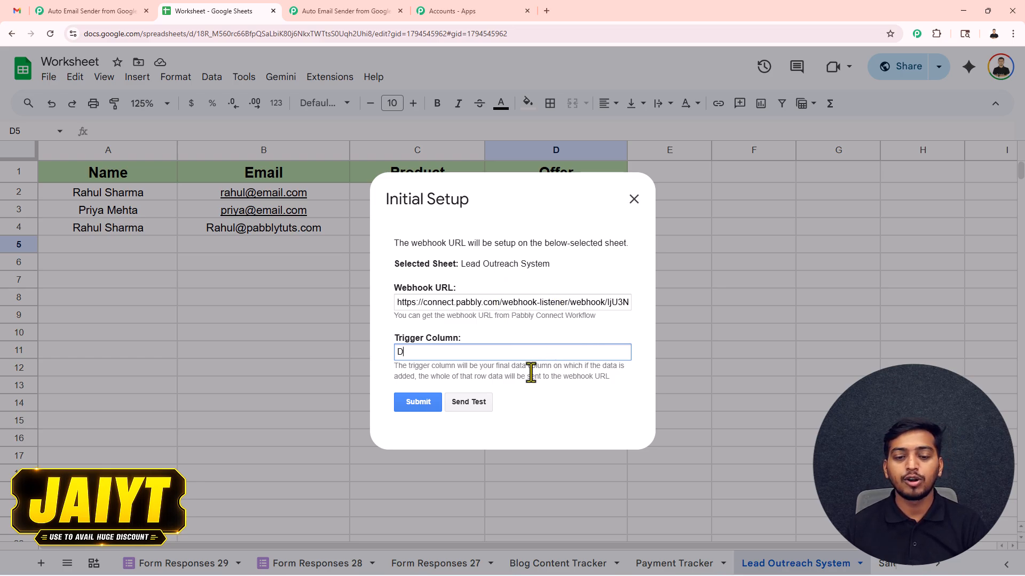
{"action": "left_click", "coordinate": [474, 402]}
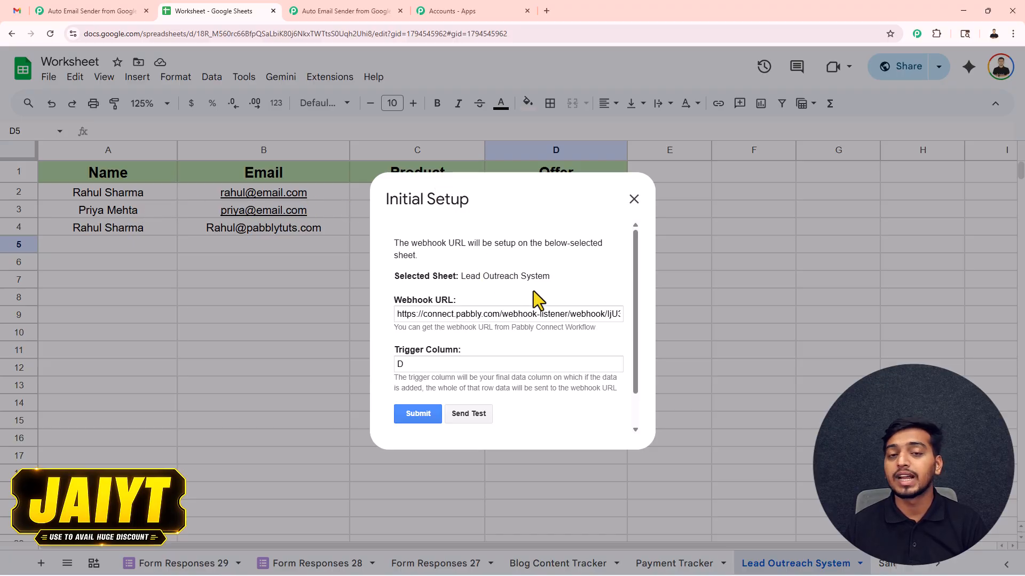
Submit the webhook setup and leave the add-on in Send On Event mode.
{"action": "scroll", "coordinate": [537, 353], "scroll_direction": "down", "scroll_amount": 1}
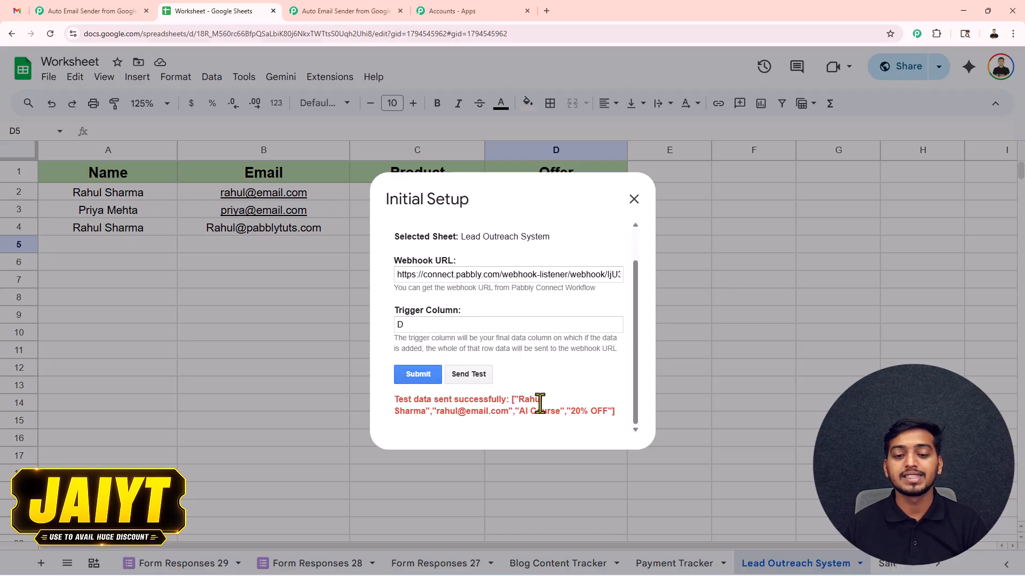
{"action": "left_click", "coordinate": [414, 370]}
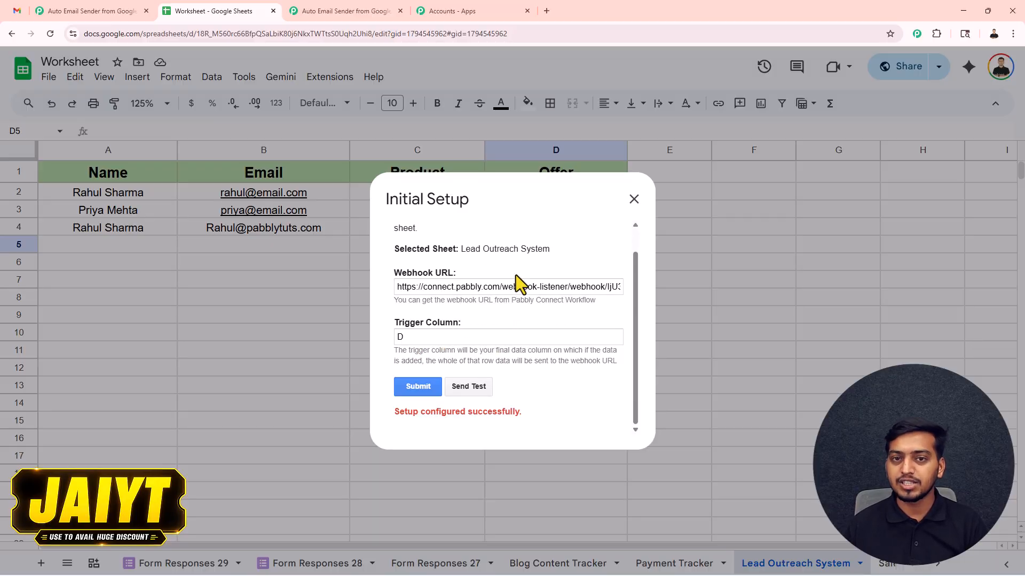
{"action": "left_click", "coordinate": [634, 199]}
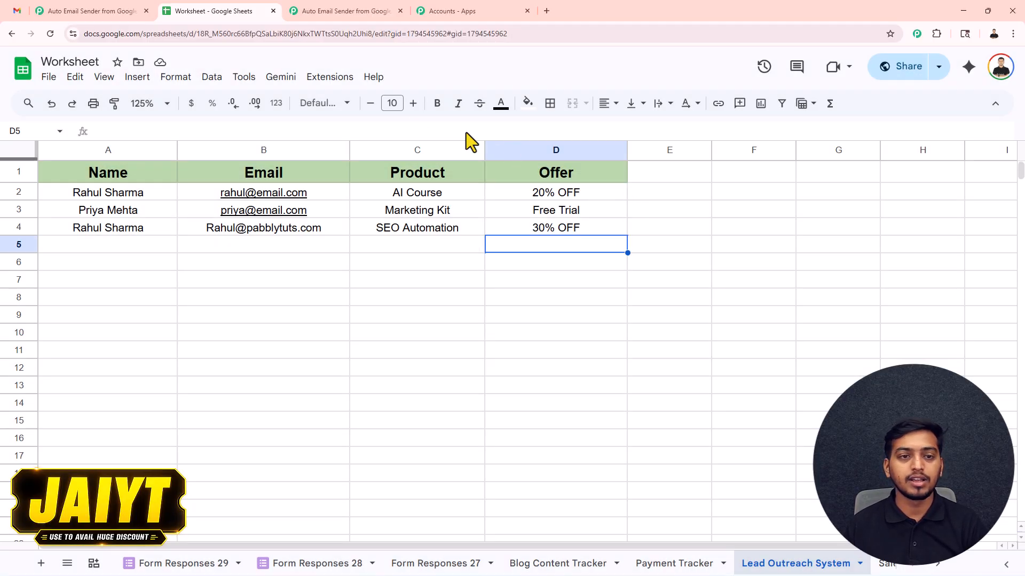
{"action": "left_click", "coordinate": [330, 79]}
{"action": "mouse_move", "coordinate": [340, 230]}
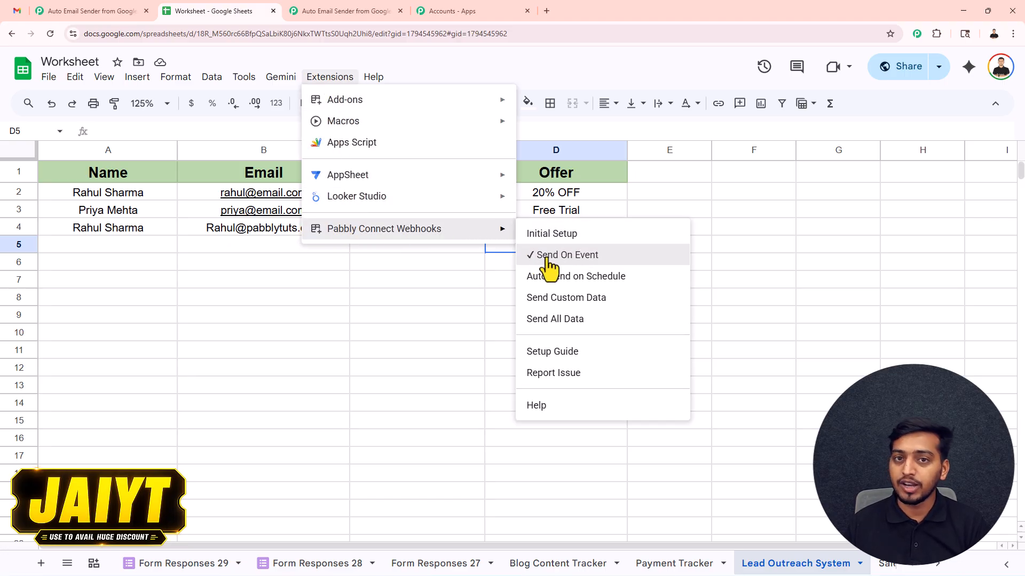
{"action": "left_click", "coordinate": [143, 248]}
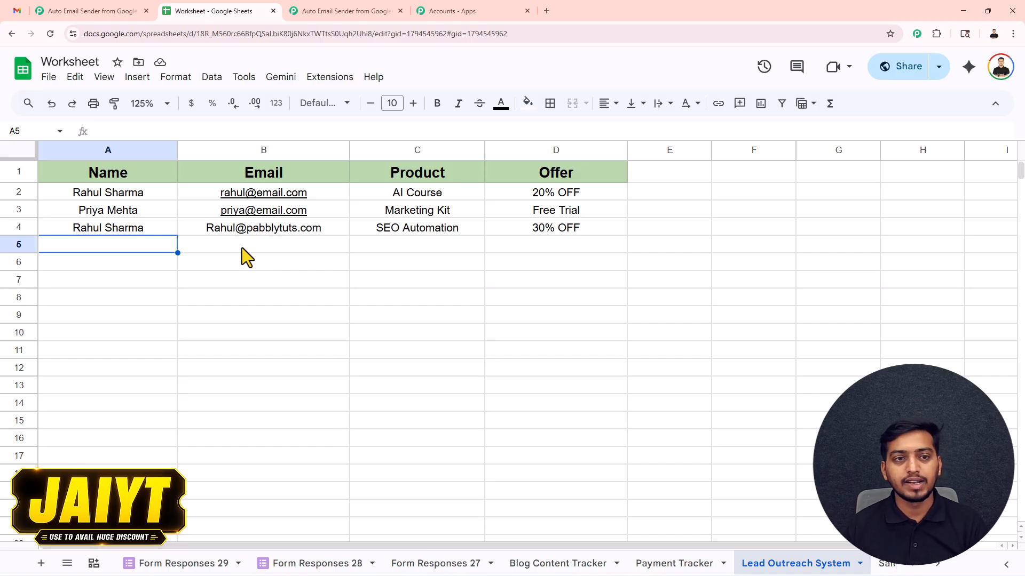
Back in Pabbly, review the captured test row (AI Course, 20% OFF) and close the trigger setup.
{"action": "left_click", "coordinate": [328, 11]}
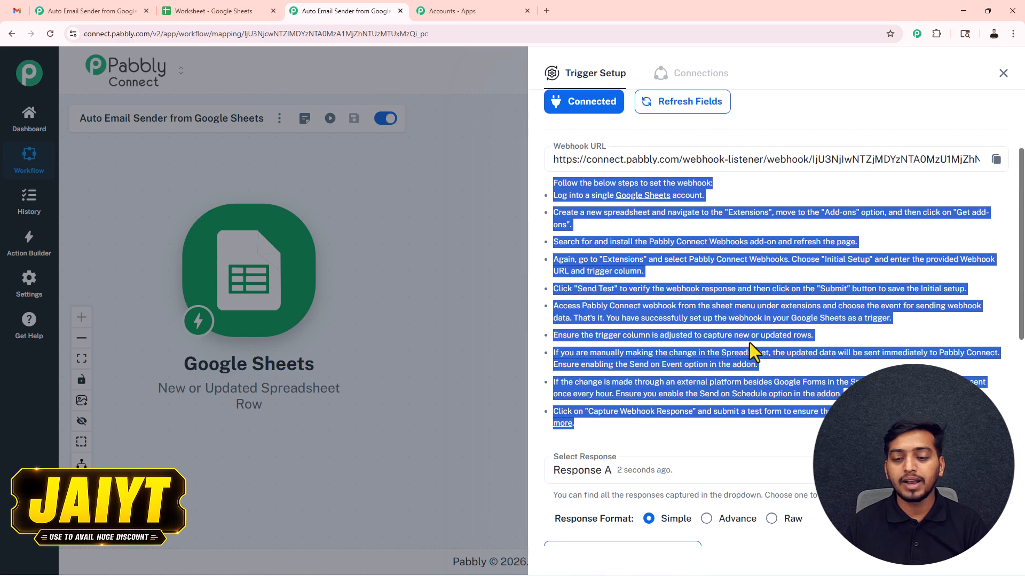
{"action": "scroll", "coordinate": [743, 357], "scroll_direction": "down", "scroll_amount": 7}
{"action": "scroll", "coordinate": [683, 414], "scroll_direction": "down", "scroll_amount": 2}
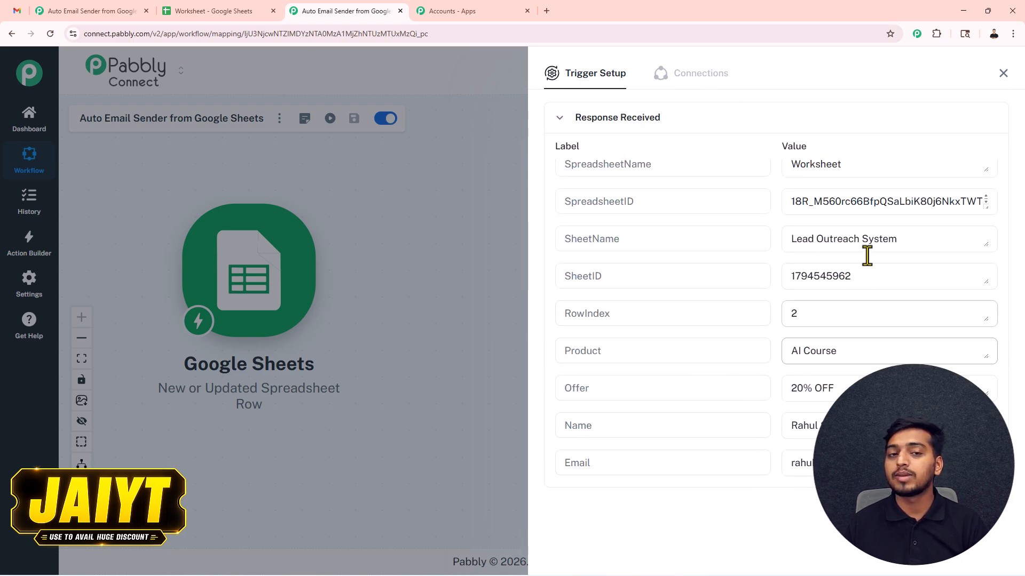
{"action": "left_click", "coordinate": [1003, 73]}
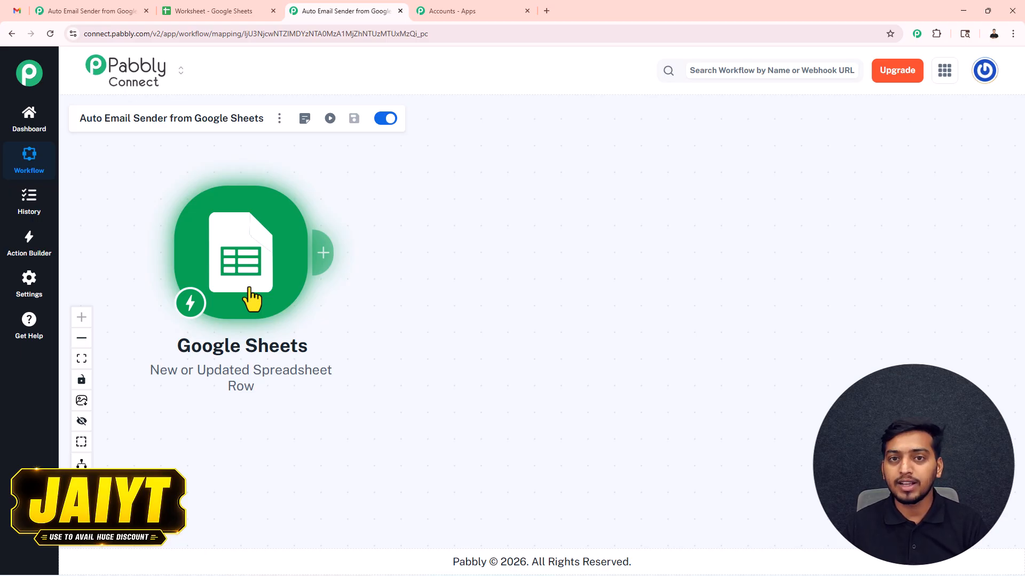
Add a Gmail 'Send Email' action after the Sheets trigger and begin connecting it.
{"action": "left_click", "coordinate": [326, 261]}
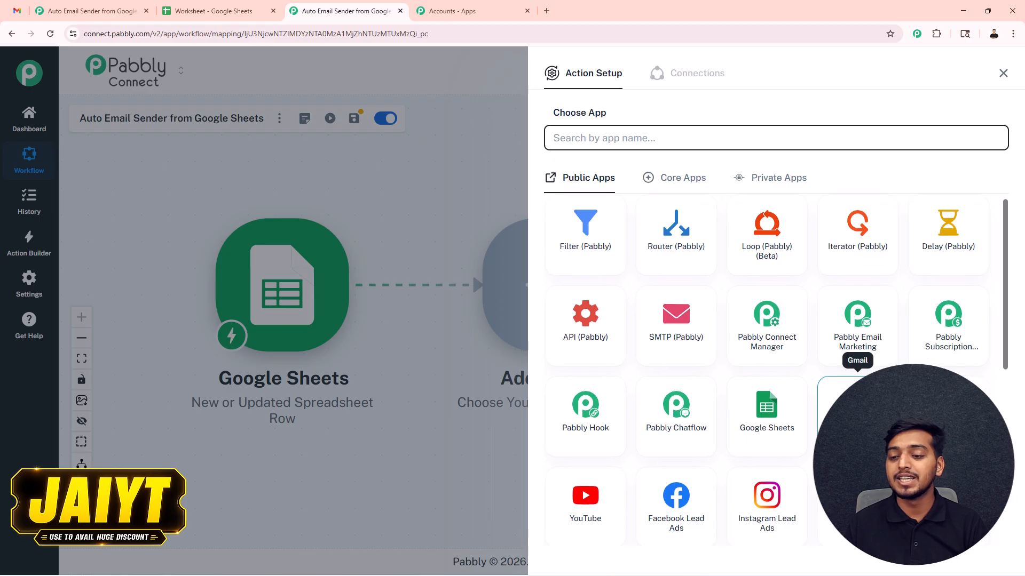
{"action": "scroll", "coordinate": [854, 347], "scroll_direction": "down", "scroll_amount": 4}
{"action": "left_click", "coordinate": [849, 224]}
{"action": "left_click", "coordinate": [578, 193]}
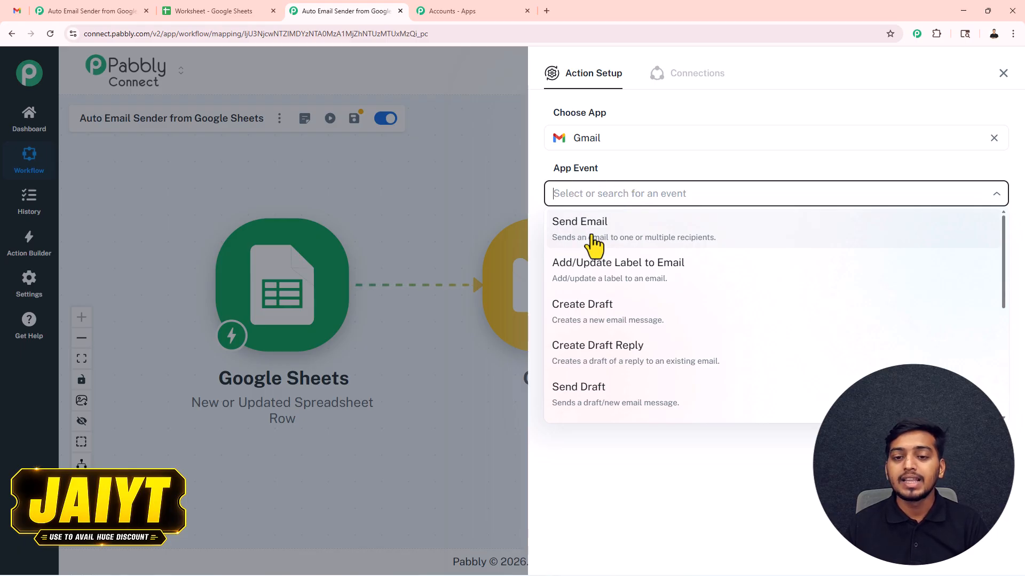
{"action": "left_click", "coordinate": [573, 237]}
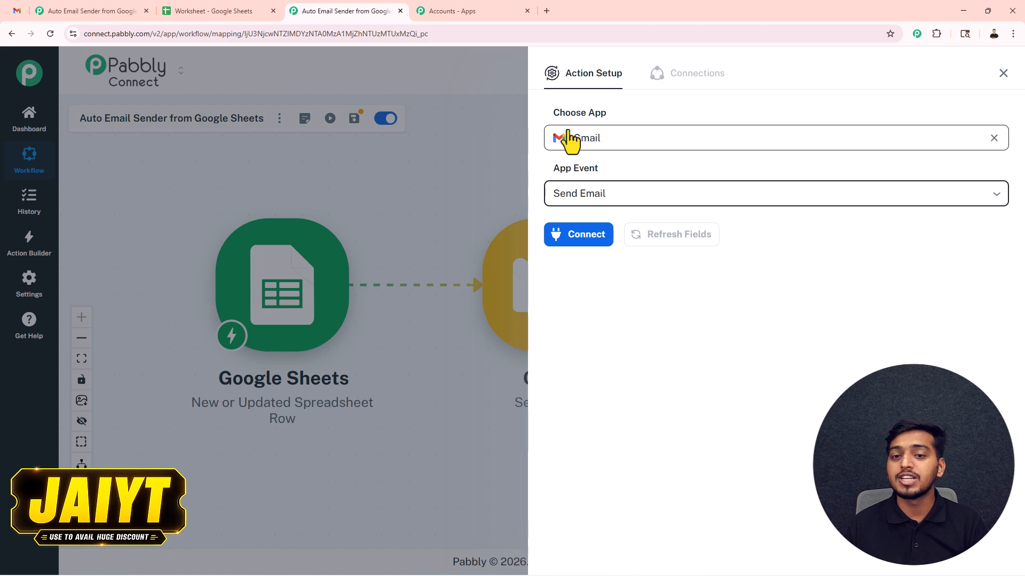
{"action": "left_click", "coordinate": [582, 241]}
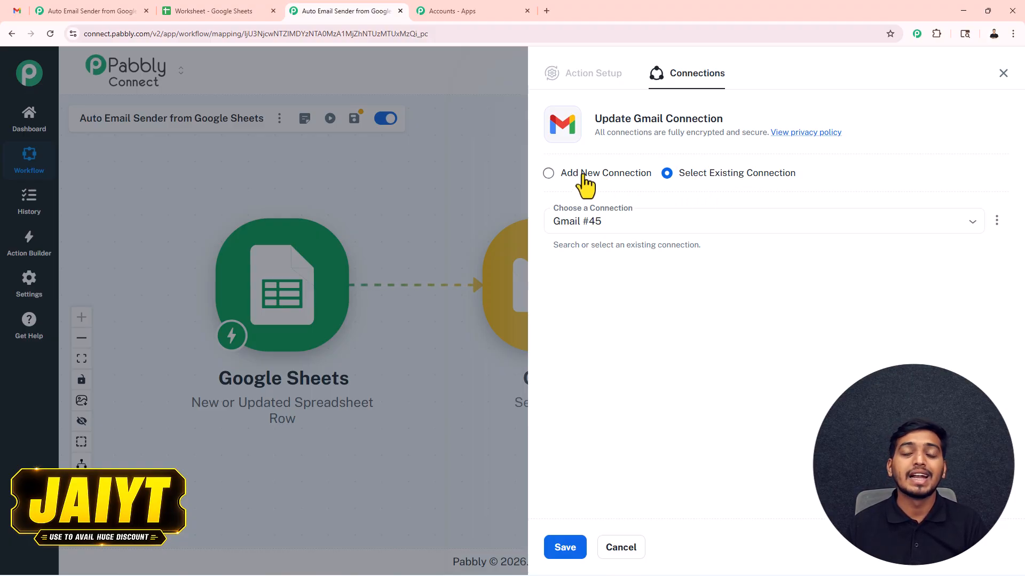
Create a new Gmail connection by signing in with Google and granting Pabbly access.
{"action": "left_click", "coordinate": [548, 173]}
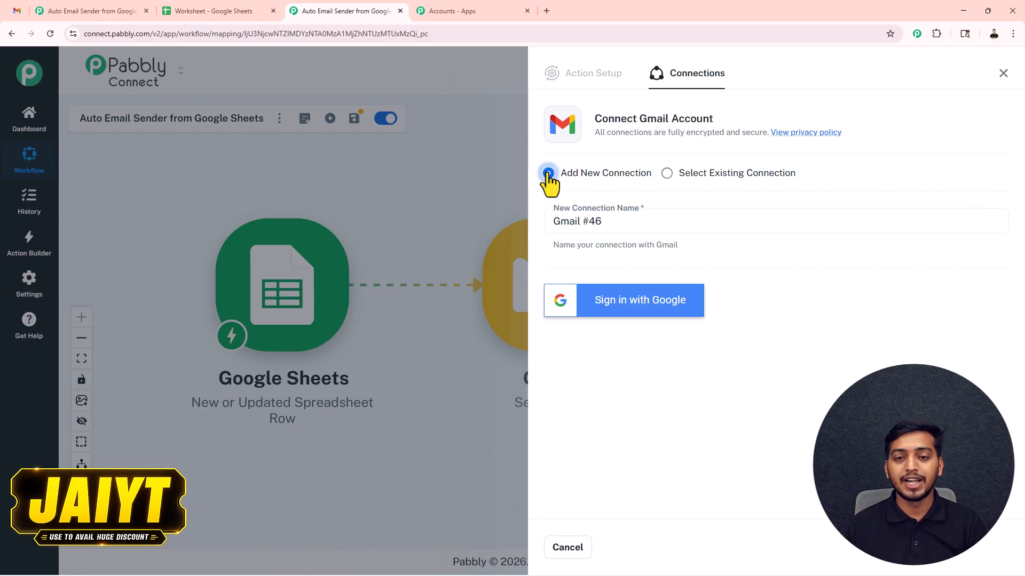
{"action": "left_click", "coordinate": [615, 302]}
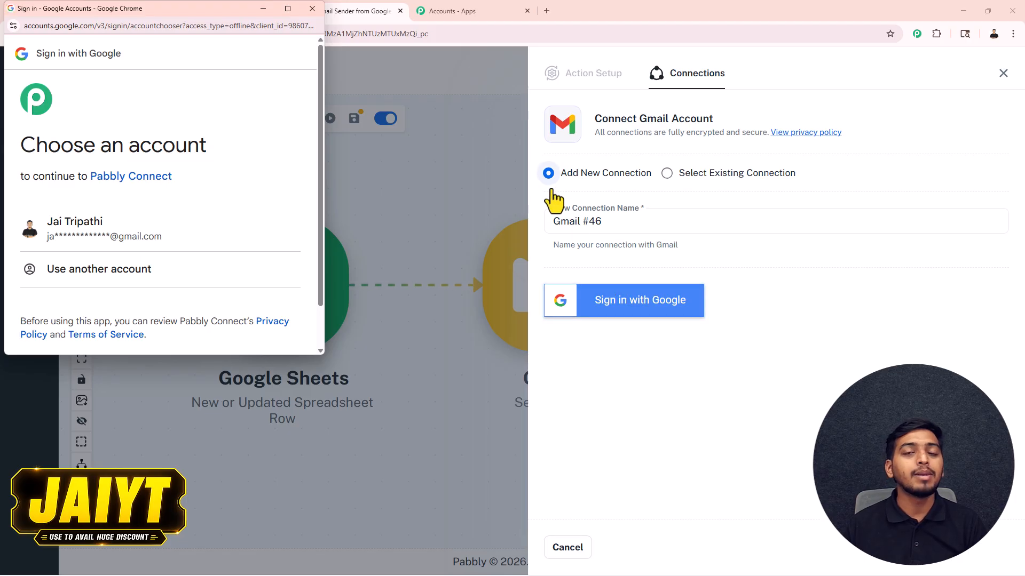
{"action": "left_click", "coordinate": [103, 235]}
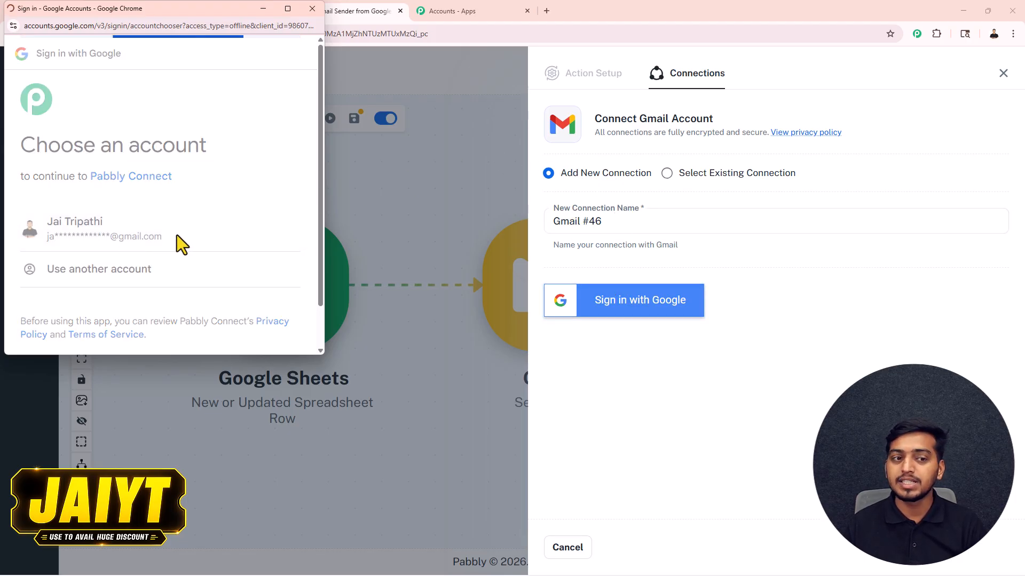
{"action": "scroll", "coordinate": [184, 251], "scroll_direction": "down", "scroll_amount": 5}
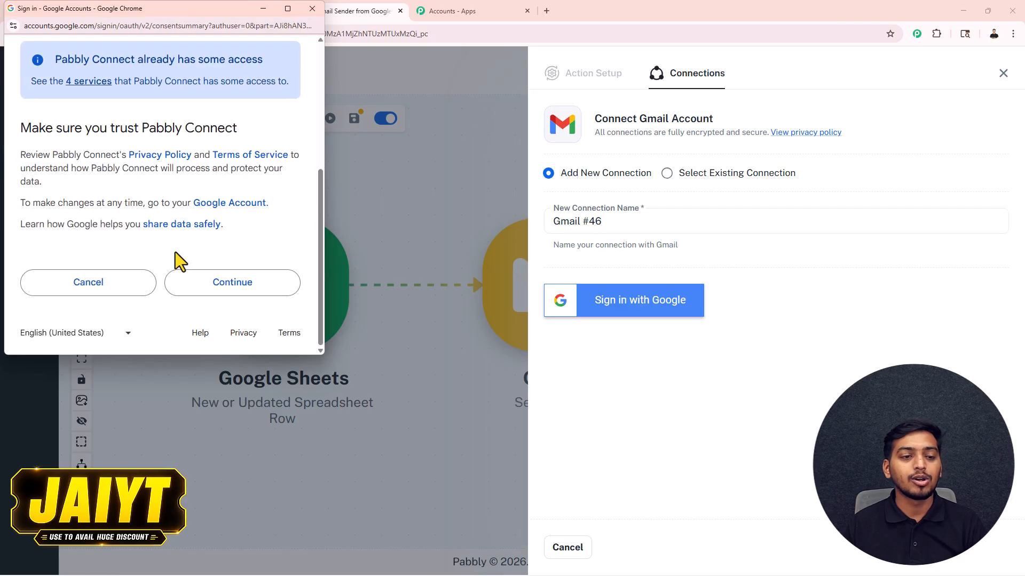
{"action": "left_click", "coordinate": [201, 283]}
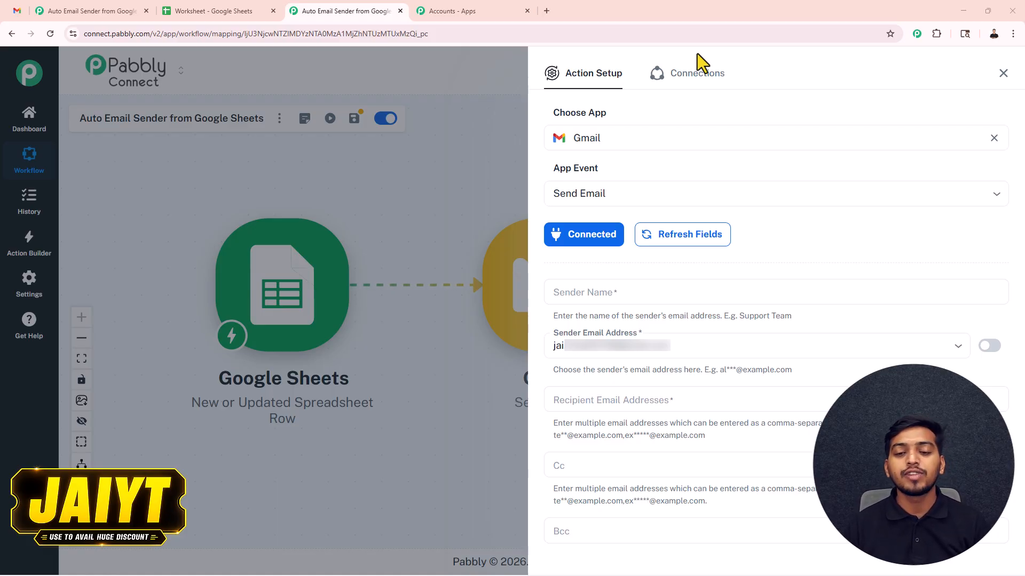
Enter 'NexaGrowth' as sender name and map the recipient to the Google Sheets Email field.
{"action": "left_click", "coordinate": [575, 293]}
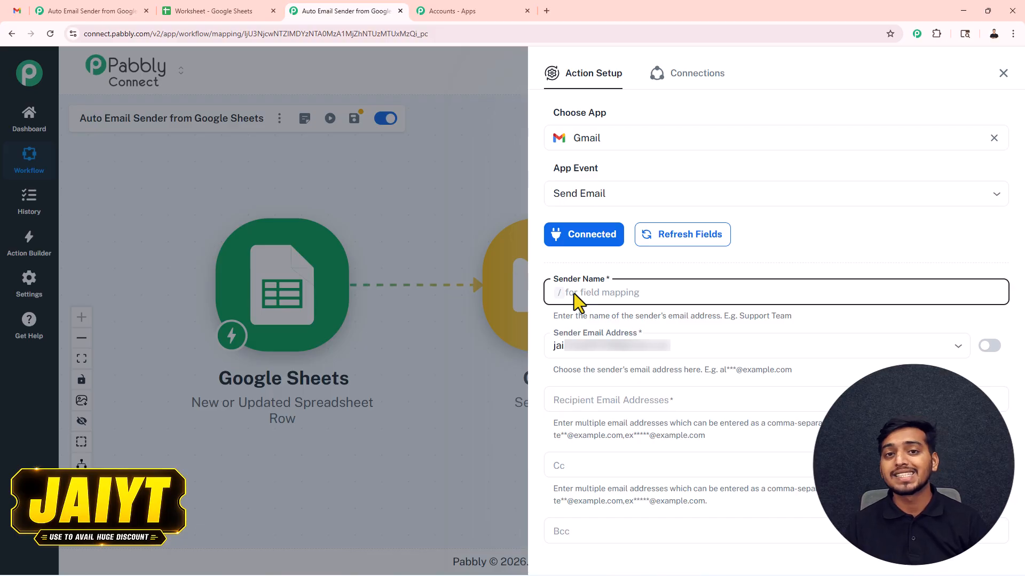
{"action": "type", "text": "NexaGrowth"}
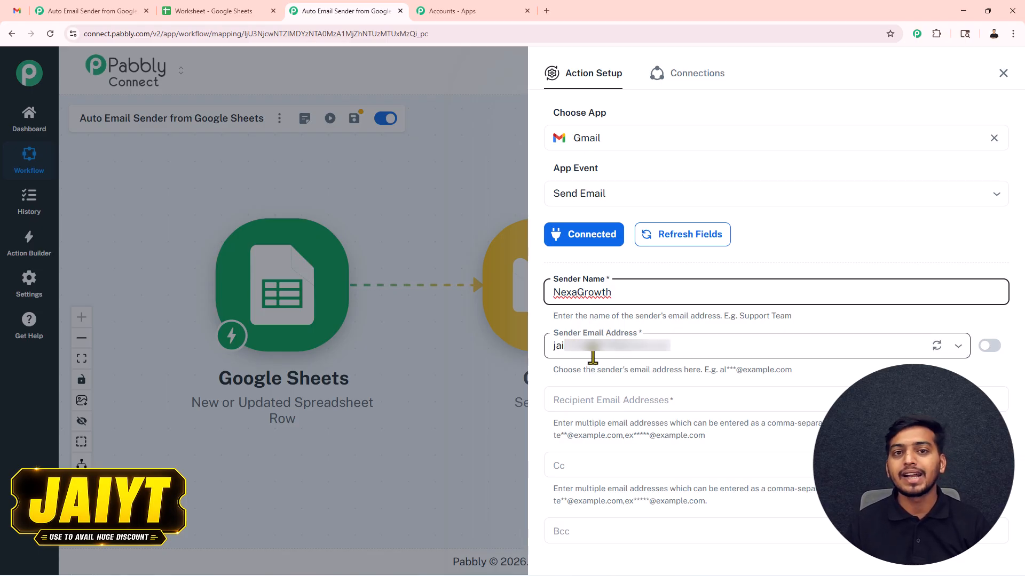
{"action": "left_click", "coordinate": [648, 398]}
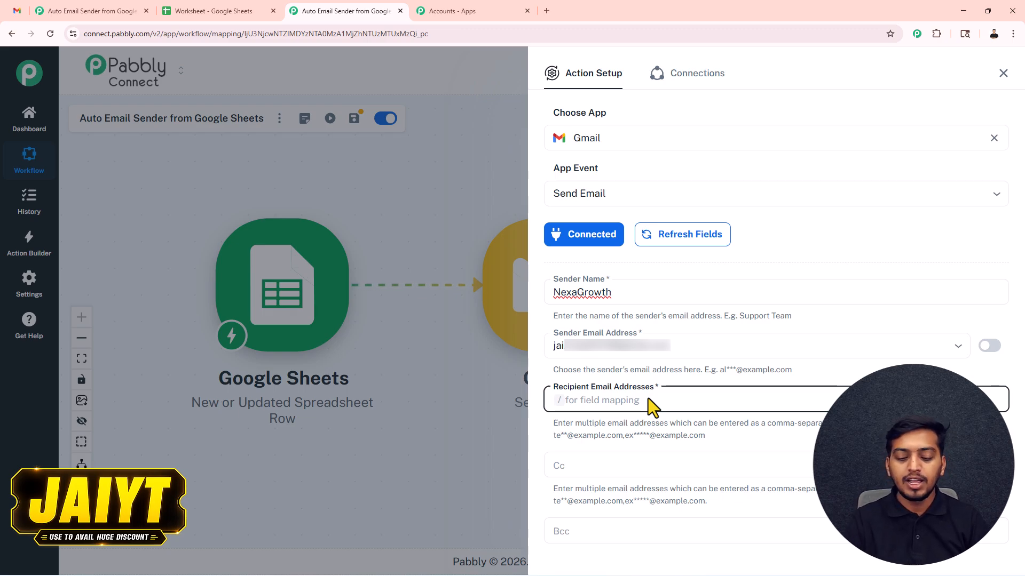
{"action": "type", "text": "/@"}
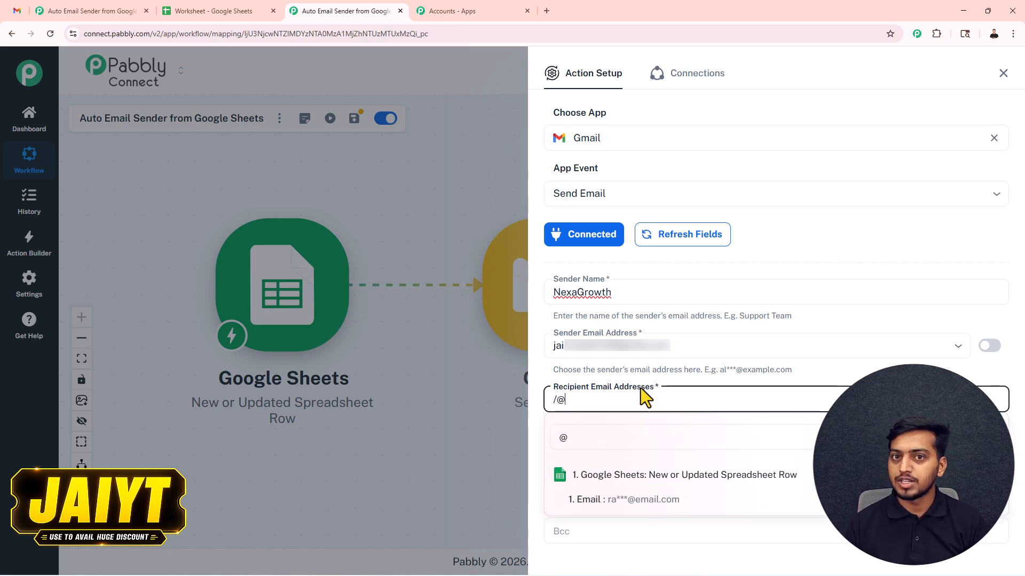
{"action": "left_click", "coordinate": [660, 502]}
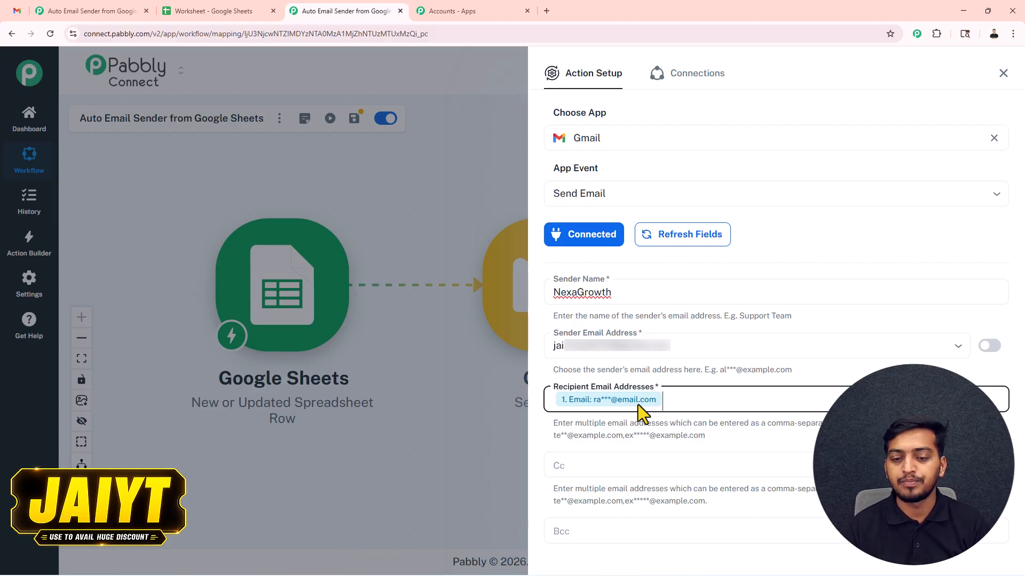
{"action": "scroll", "coordinate": [639, 405], "scroll_direction": "down", "scroll_amount": 5}
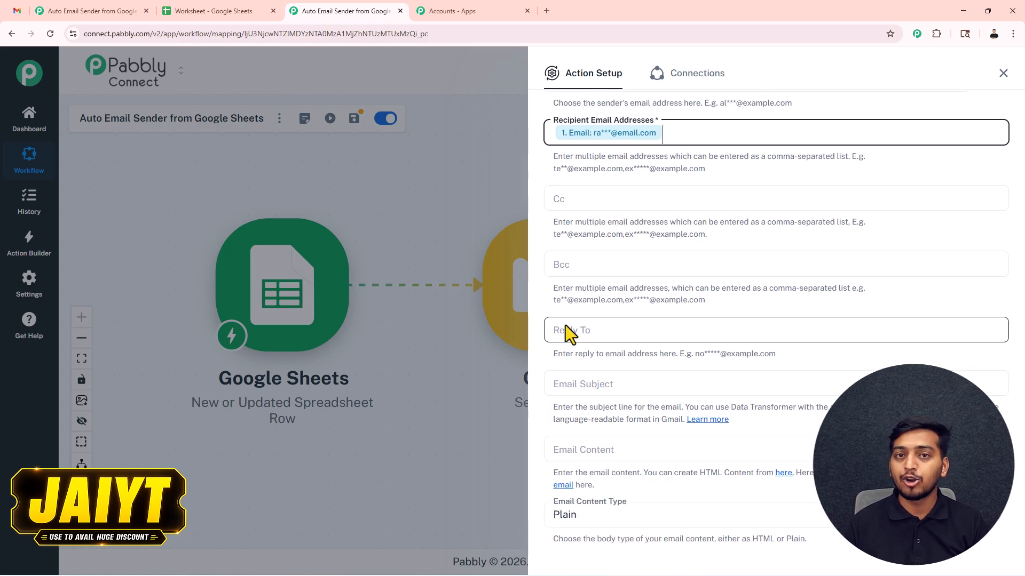
Paste the email subject line and insert the sheet's Product value into it.
{"action": "scroll", "coordinate": [565, 325], "scroll_direction": "down", "scroll_amount": 2}
{"action": "left_click", "coordinate": [583, 280]}
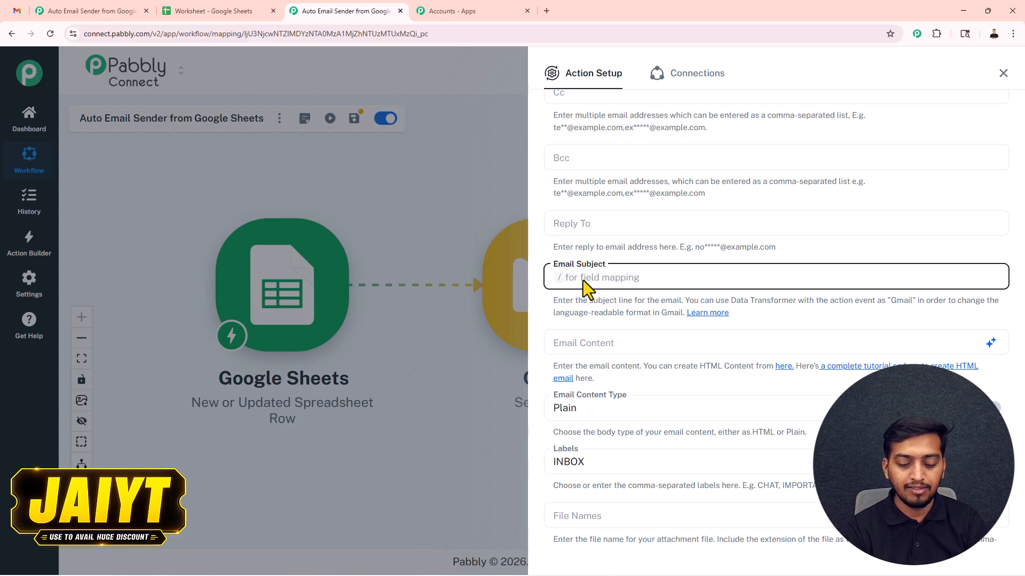
{"action": "type", "text": "Special Offer on  Just for You 🎯"}
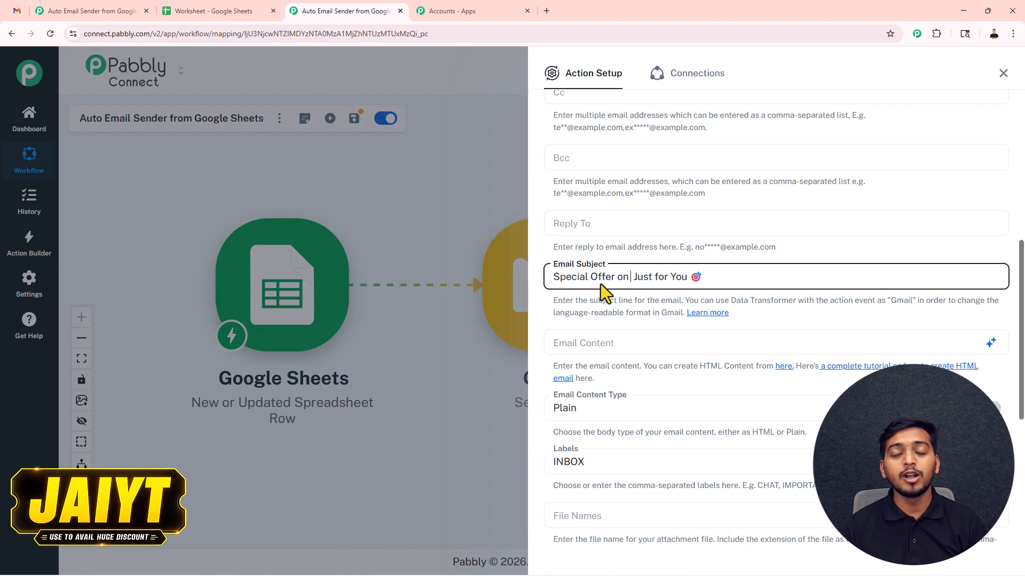
{"action": "type", "text": "/course"}
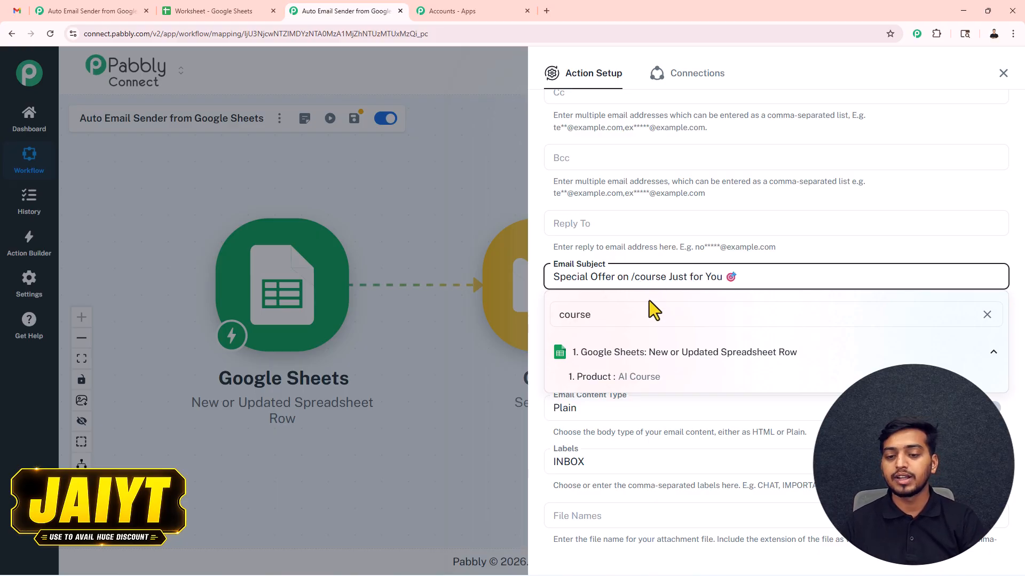
{"action": "left_click", "coordinate": [665, 377]}
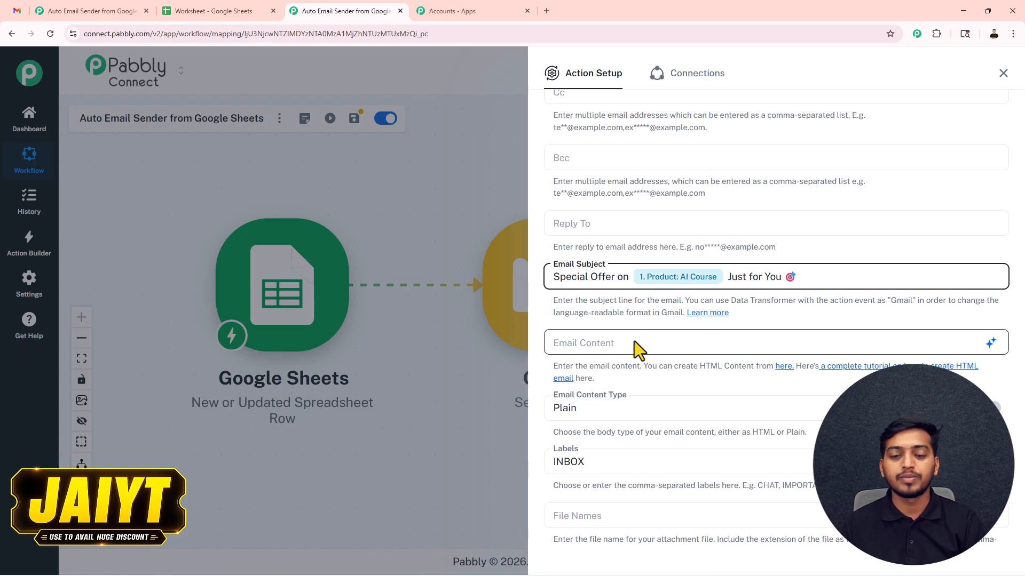
Write the email body with Name, Product and Offer tokens, then save and send a test email.
{"action": "left_click", "coordinate": [595, 341]}
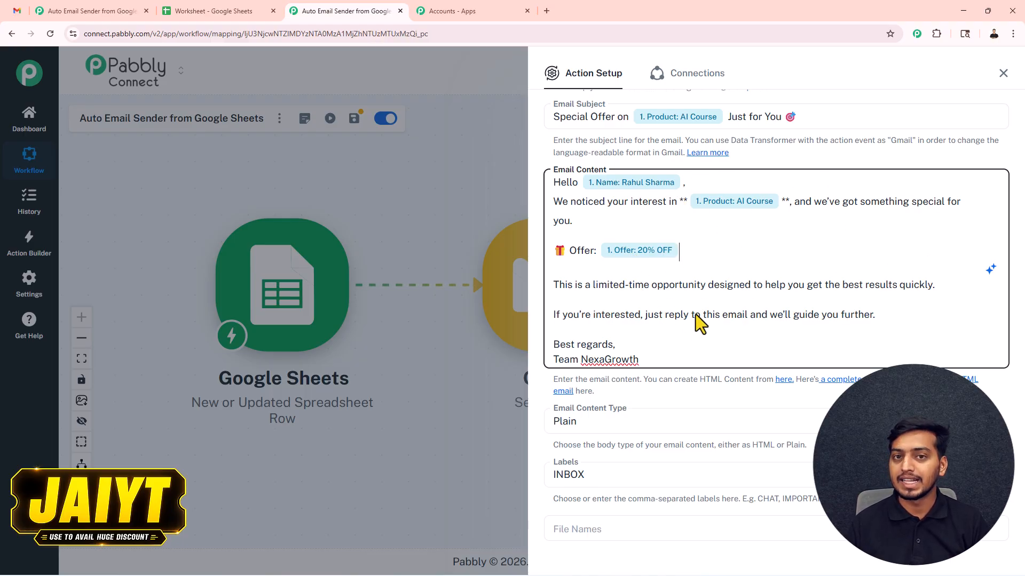
{"action": "scroll", "coordinate": [694, 315], "scroll_direction": "down", "scroll_amount": 6}
{"action": "left_click", "coordinate": [597, 495]}
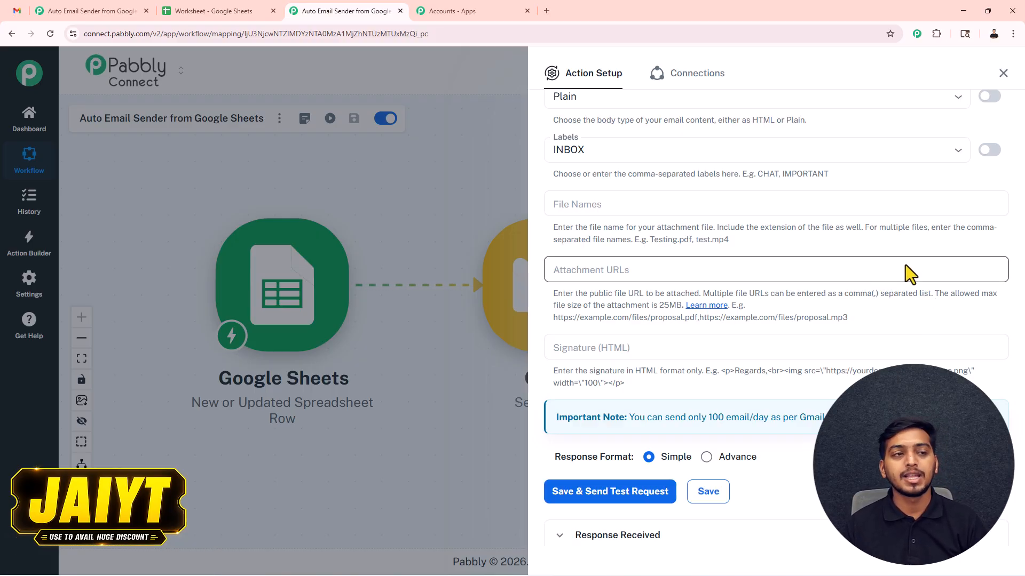
{"action": "left_click", "coordinate": [21, 19]}
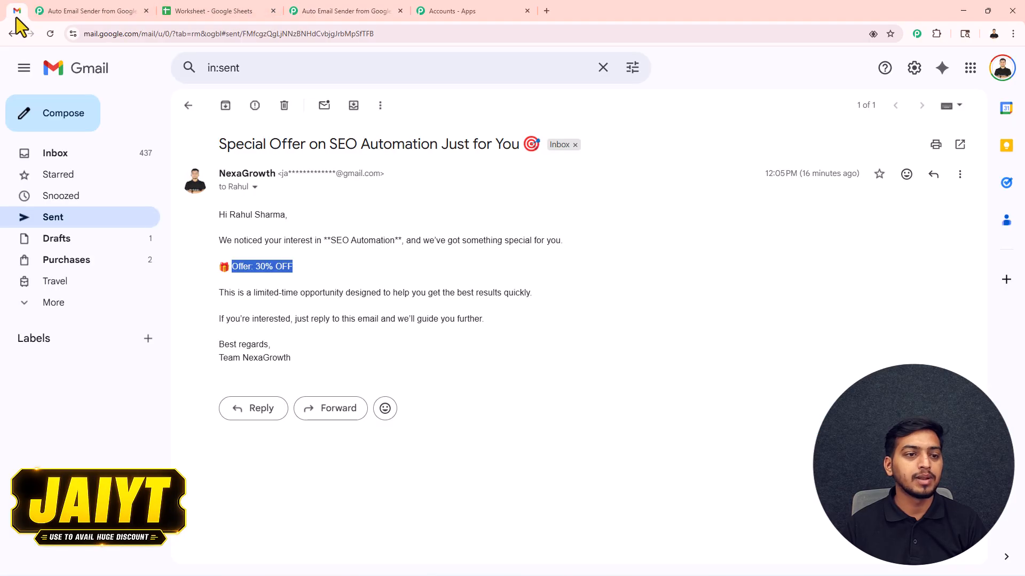
Open the sent AI Course offer email in Gmail, then close the Pabbly action setup to view both steps.
{"action": "left_click", "coordinate": [188, 109]}
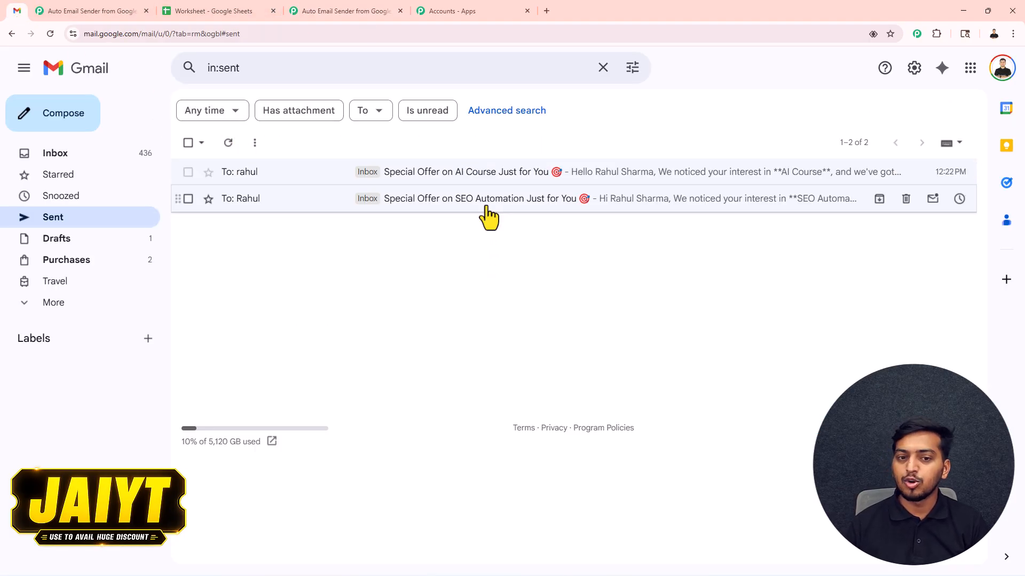
{"action": "left_click", "coordinate": [466, 174]}
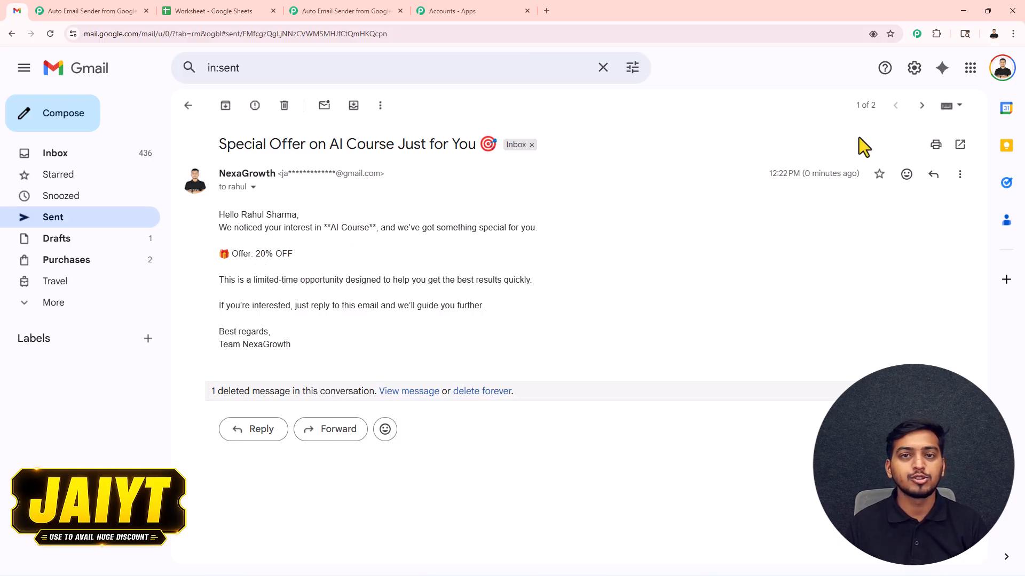
{"action": "left_click", "coordinate": [101, 7]}
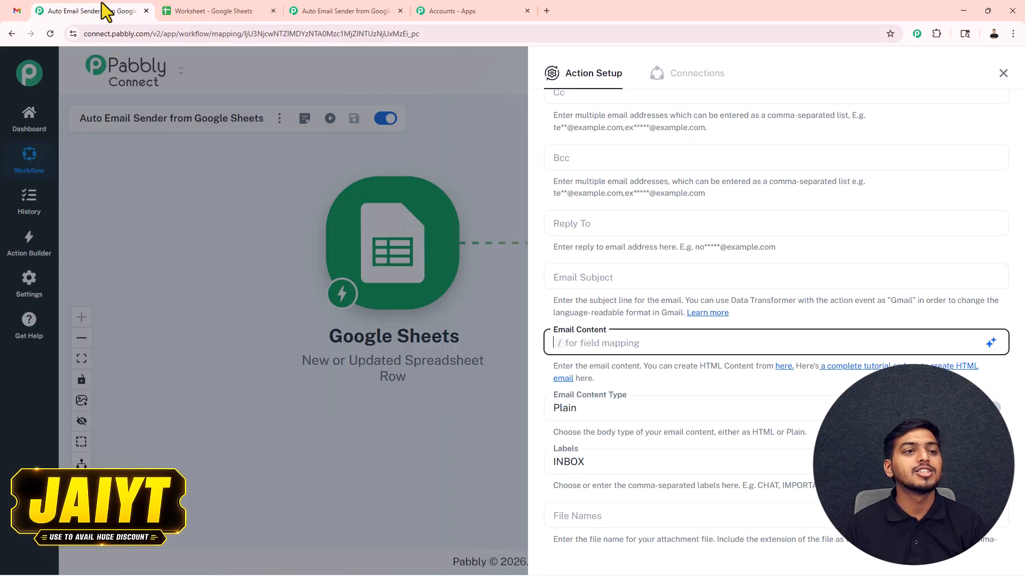
{"action": "left_click", "coordinate": [1003, 73]}
{"action": "left_click_drag", "start_coordinate": [567, 171], "coordinate": [575, 151]}
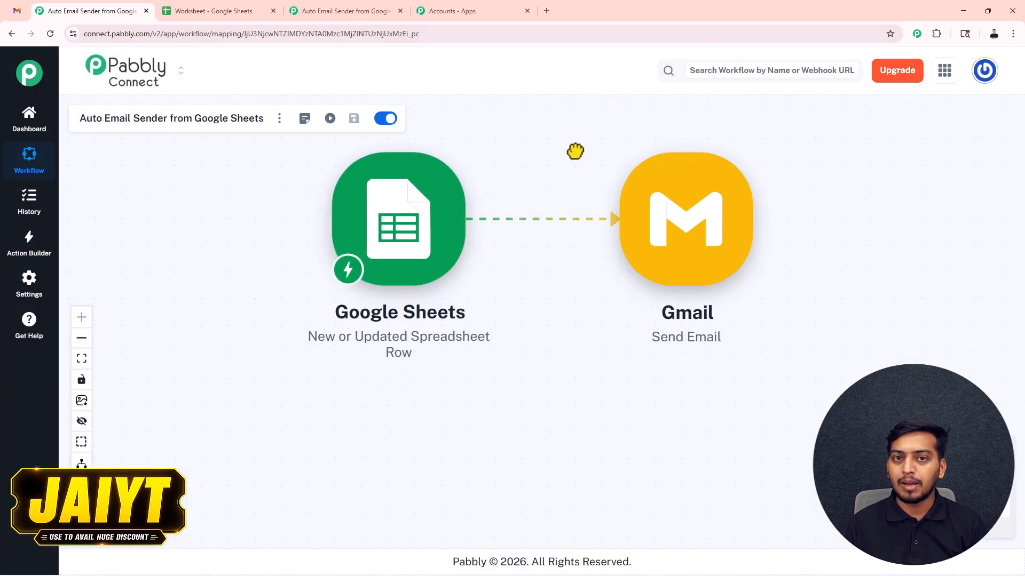